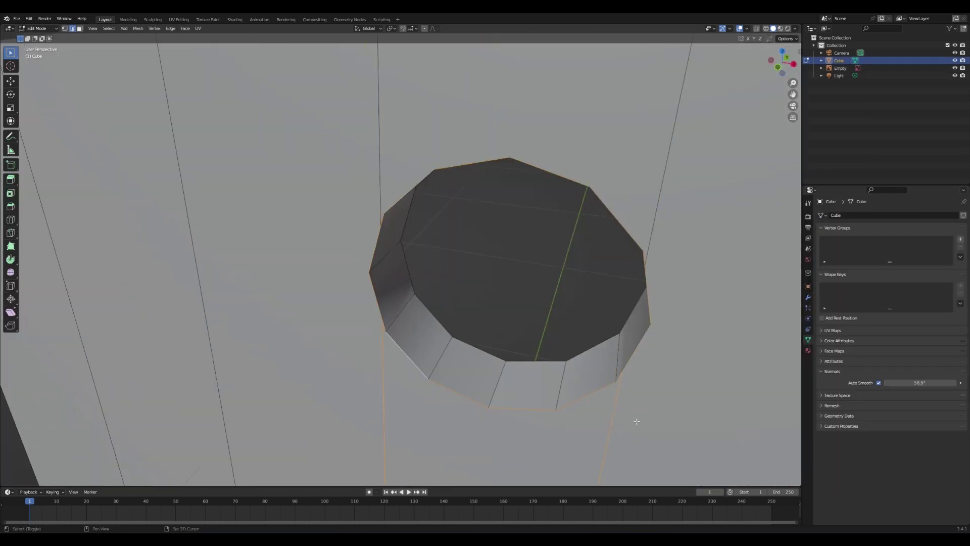
Inspect the round window hole from around it and select the cylinder ring's rim loop
{"action": "middle_click_drag", "start_coordinate": [637, 421], "coordinate": [511, 297]}
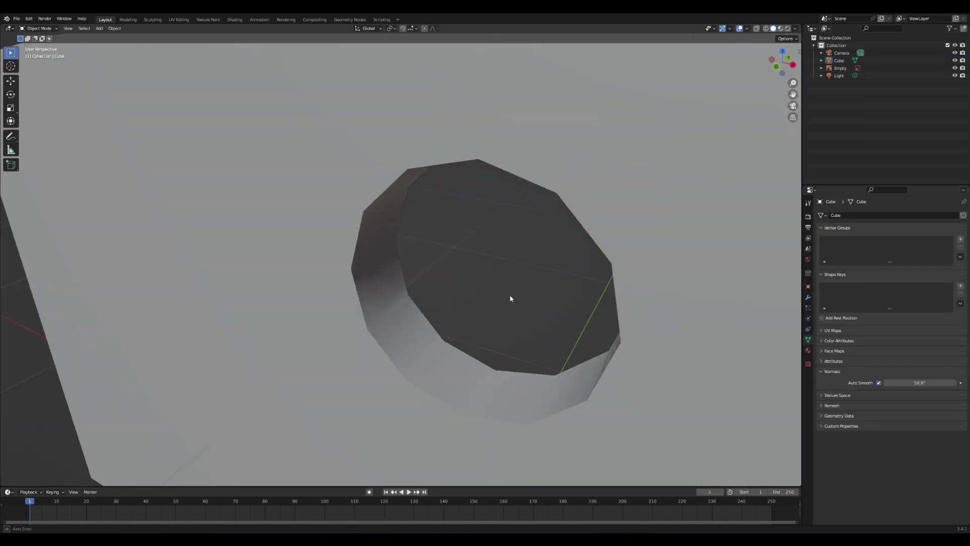
{"action": "left_click", "coordinate": [437, 200], "text": "alt"}
{"action": "middle_click_drag", "start_coordinate": [438, 200], "coordinate": [569, 384]}
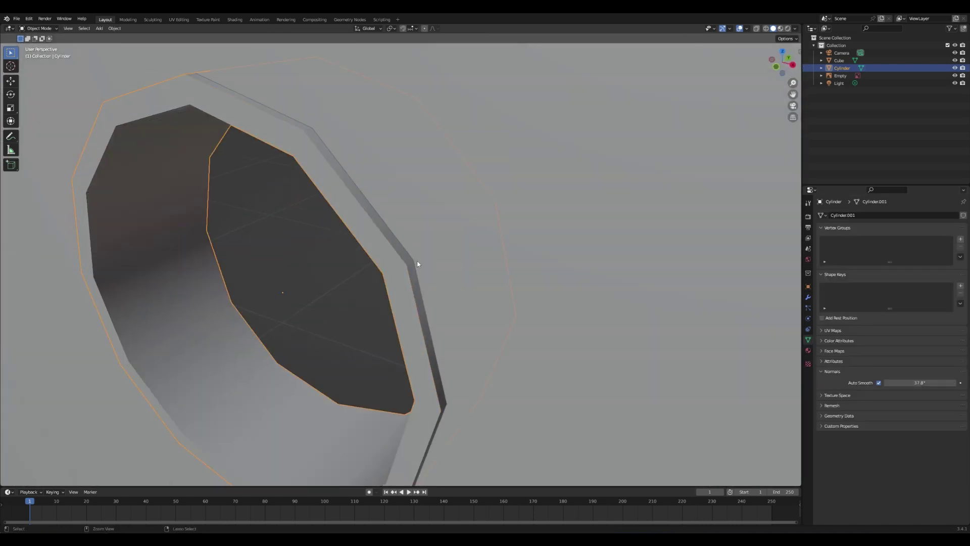
Orbit the view around the window ring to inspect it
{"action": "middle_click_drag", "start_coordinate": [418, 264], "coordinate": [439, 309]}
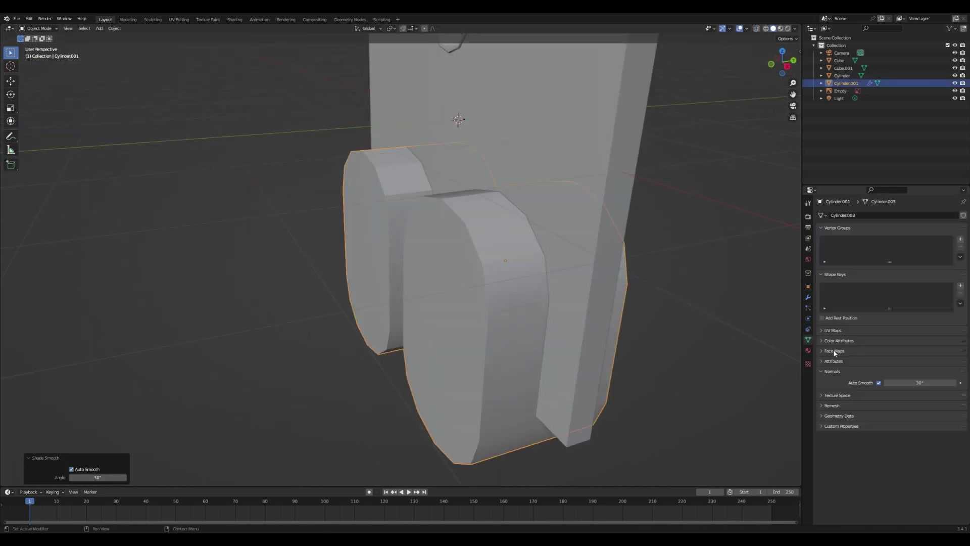
Add a new cube to become the awning beam
{"action": "left_click", "coordinate": [561, 239]}
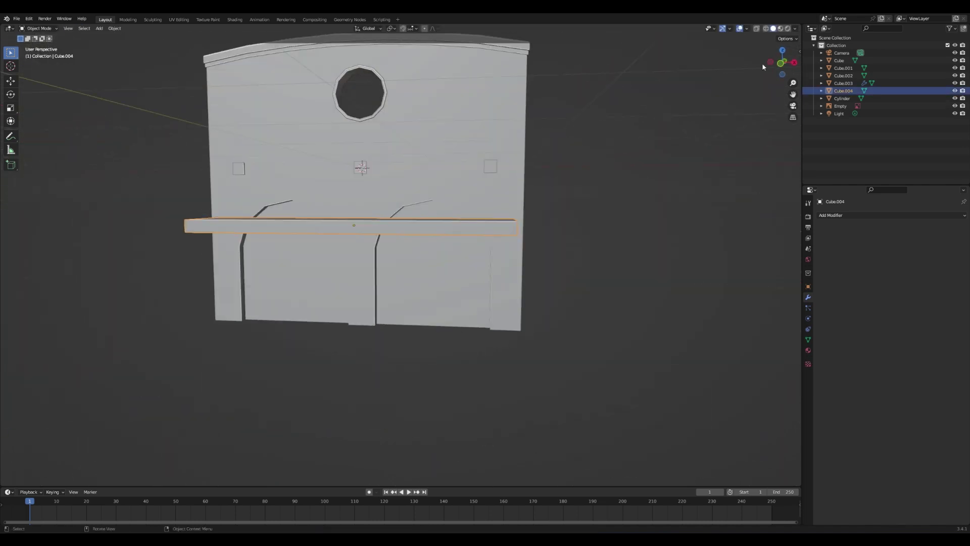
Switch to a front orthographic wireframe view of the facade
{"action": "key", "text": "KP_1"}
{"action": "left_click", "coordinate": [766, 29]}
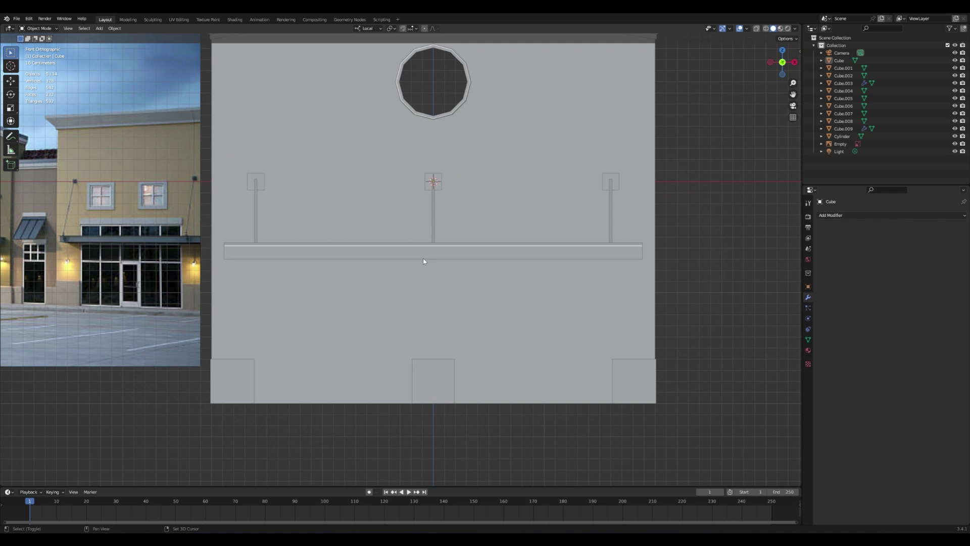
Add a cube trim bar across the doorway and duplicate it vertically along Z
{"action": "key", "text": "shift+a"}
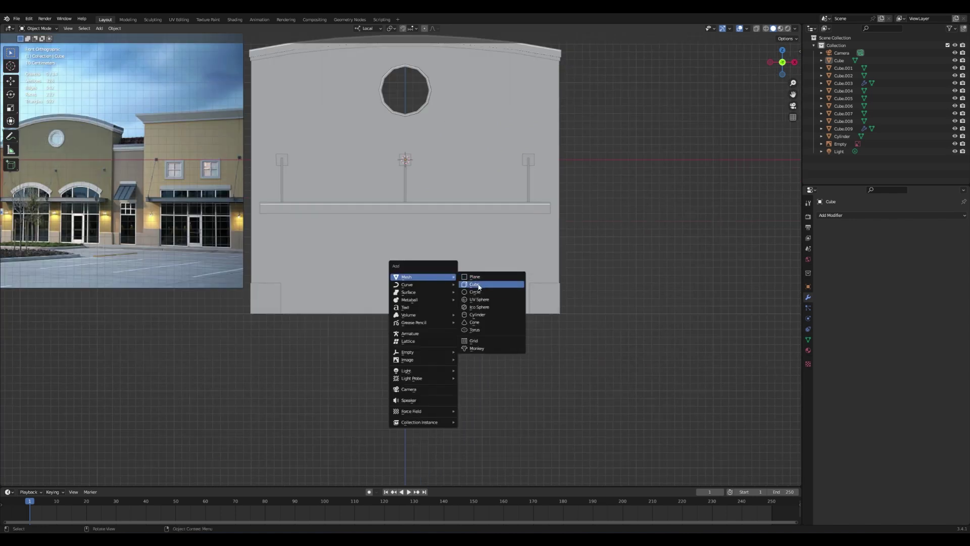
{"action": "left_click", "coordinate": [478, 286]}
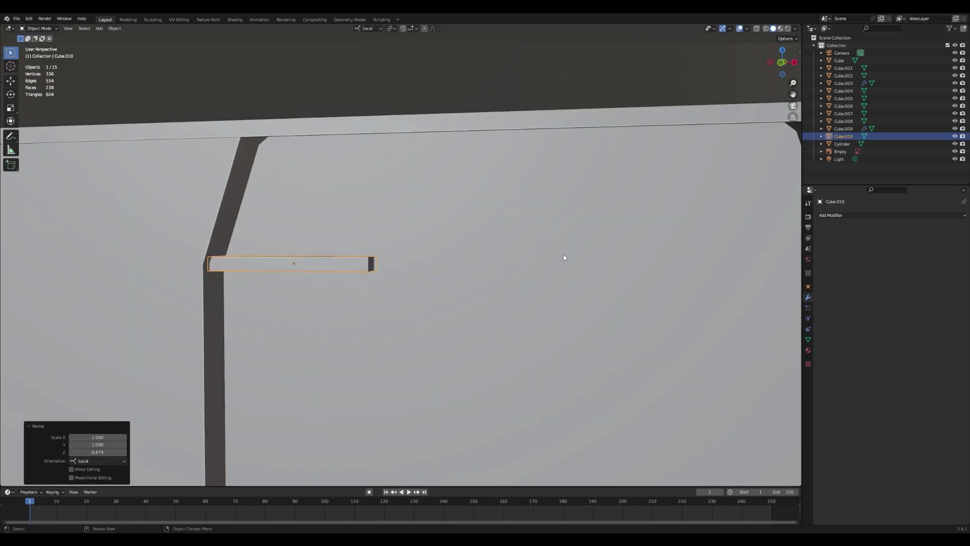
{"action": "scroll", "coordinate": [420, 260], "scroll_direction": "up", "scroll_amount": 3}
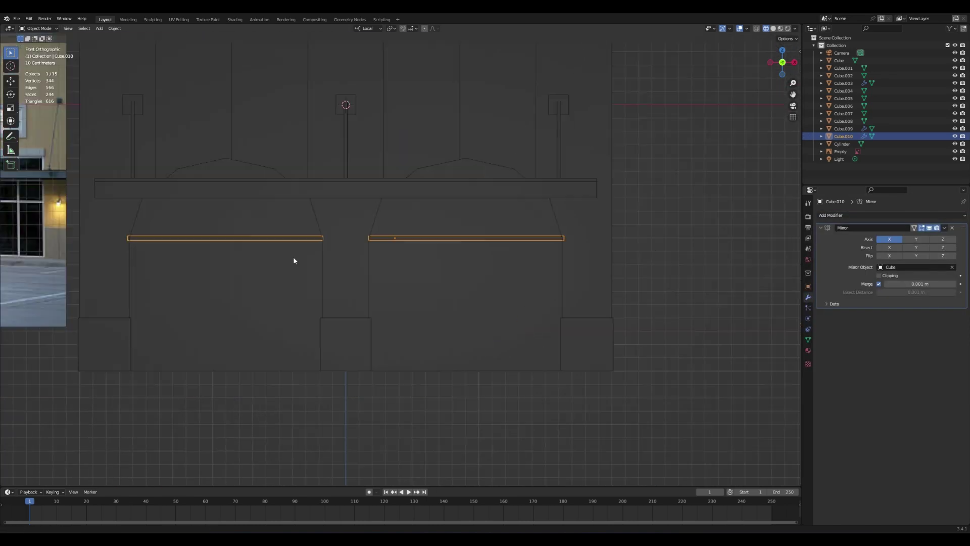
{"action": "scroll", "coordinate": [293, 256], "scroll_direction": "up", "scroll_amount": 3}
{"action": "key", "text": "shift+d"}
{"action": "key", "text": "z"}
{"action": "key", "text": "z"}
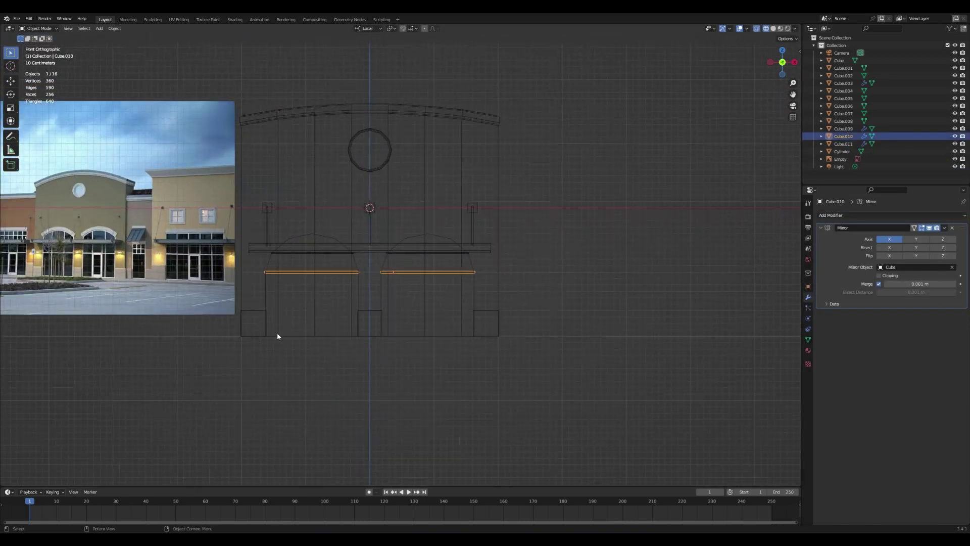
Extrude and rotate the trim strip's end edges to trace the doorway arch, then leave Edit Mode
{"action": "scroll", "coordinate": [277, 336], "scroll_direction": "up", "scroll_amount": 6}
{"action": "right_click", "coordinate": [412, 297]}
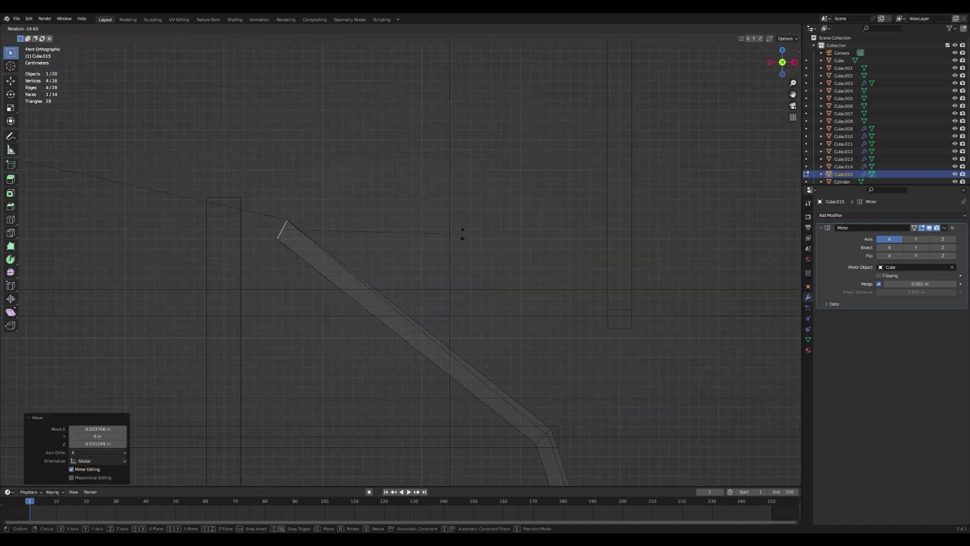
{"action": "left_click_drag", "start_coordinate": [438, 292], "coordinate": [413, 274], "text": "alt"}
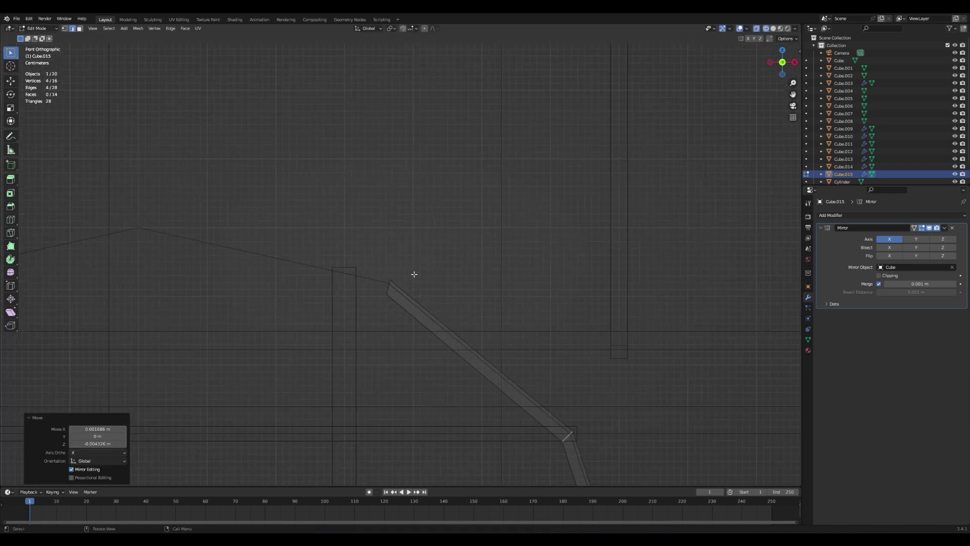
{"action": "left_click", "coordinate": [455, 276]}
{"action": "scroll", "coordinate": [505, 263], "scroll_direction": "up", "scroll_amount": 4}
{"action": "key", "text": "r"}
{"action": "scroll", "coordinate": [457, 287], "scroll_direction": "up", "scroll_amount": 3}
{"action": "key", "text": "r"}
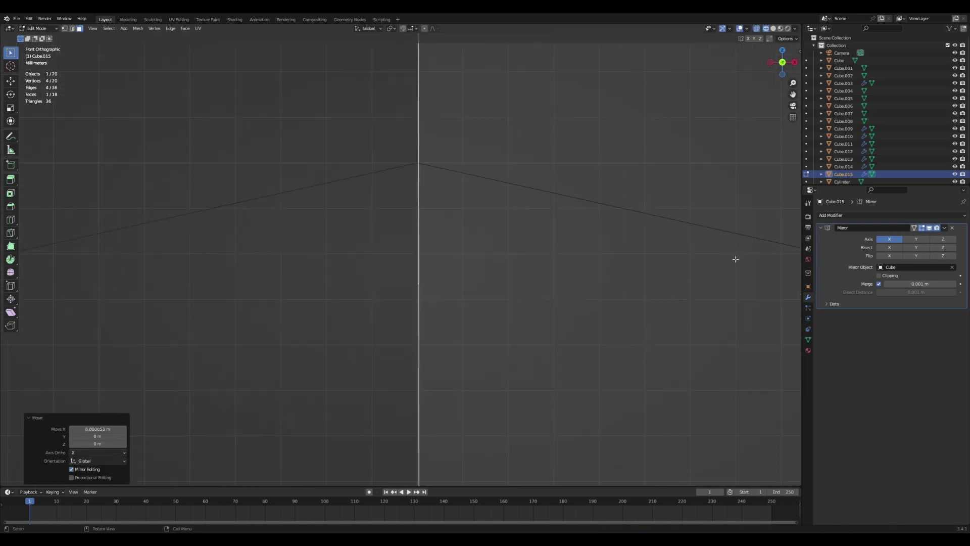
{"action": "key", "text": "Tab"}
{"action": "scroll", "coordinate": [553, 323], "scroll_direction": "down", "scroll_amount": 6}
{"action": "scroll", "coordinate": [423, 272], "scroll_direction": "up", "scroll_amount": 4}
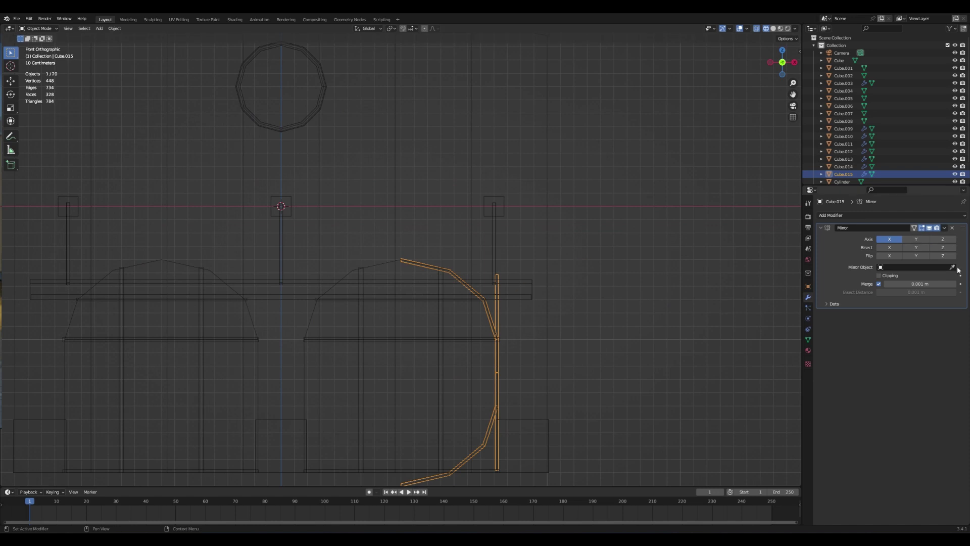
Apply the arch trim's mirror and give the new piece a Mirror modifier with a picked centre object
{"action": "key", "text": "ctrl+a"}
{"action": "scroll", "coordinate": [433, 228], "scroll_direction": "down", "scroll_amount": 2}
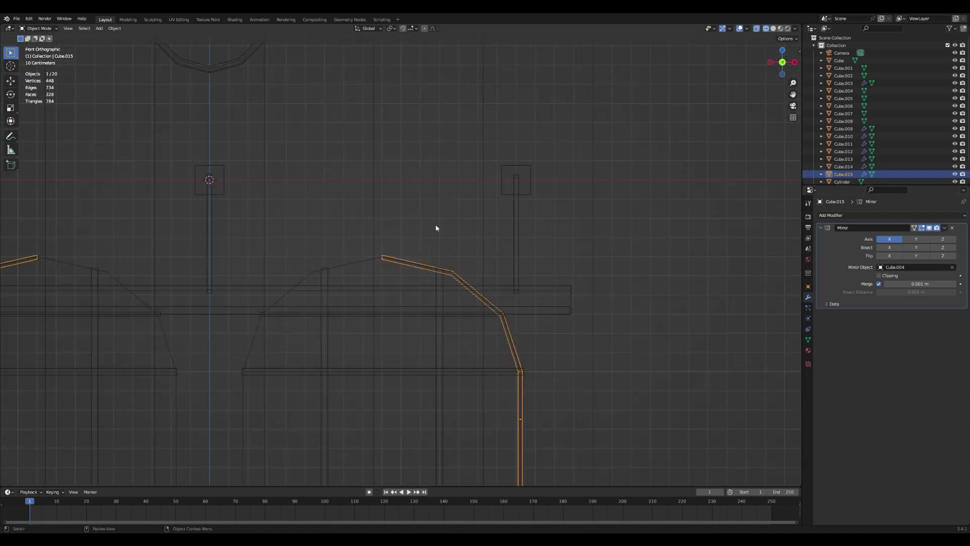
{"action": "scroll", "coordinate": [469, 362], "scroll_direction": "down", "scroll_amount": 2}
{"action": "key", "text": "Tab"}
{"action": "key", "text": "Tab"}
{"action": "left_click", "coordinate": [892, 215]}
{"action": "left_click", "coordinate": [829, 283]}
{"action": "left_click", "coordinate": [952, 267]}
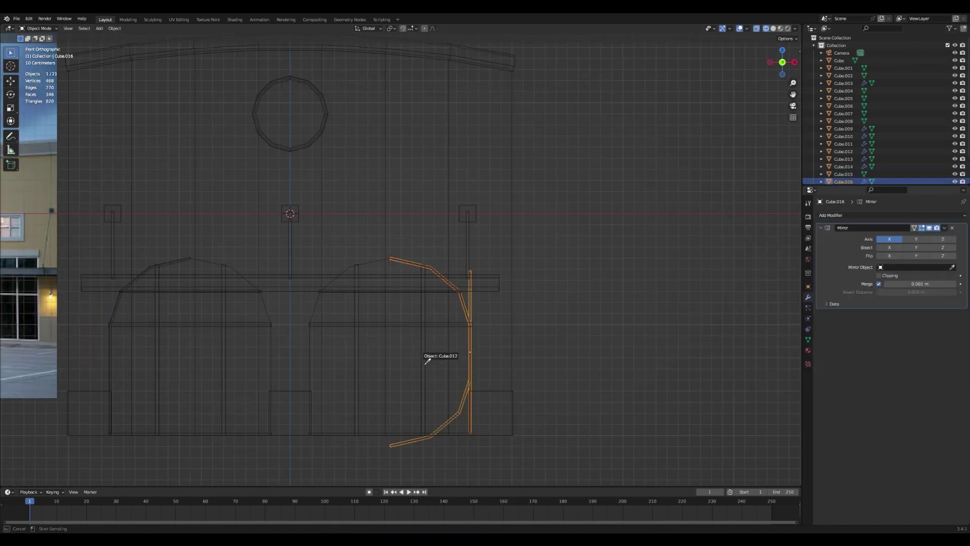
Replace the wrong mirror with a fresh Mirror modifier and adjust the trim's vertices
{"action": "left_click", "coordinate": [952, 227]}
{"action": "left_click", "coordinate": [892, 215]}
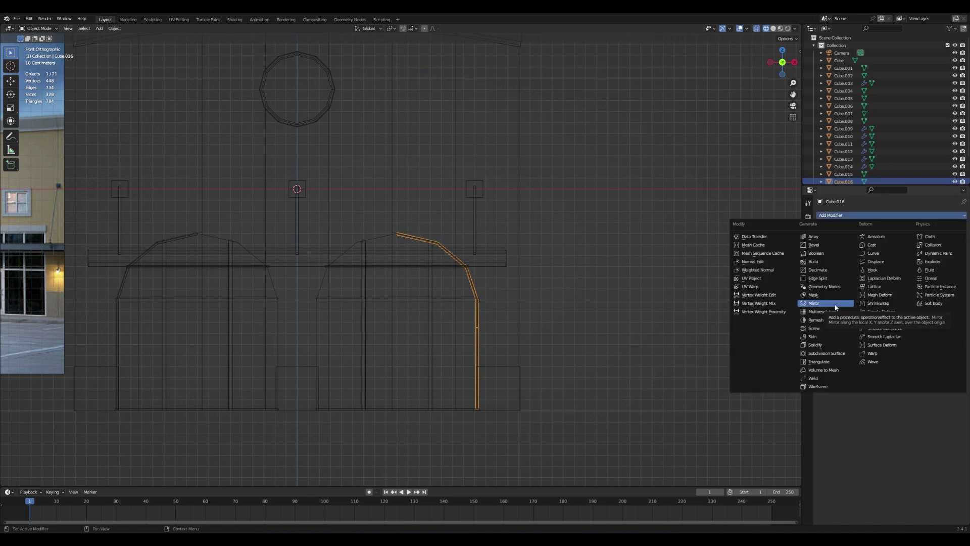
{"action": "left_click", "coordinate": [814, 303]}
{"action": "left_click", "coordinate": [652, 245]}
{"action": "scroll", "coordinate": [570, 223], "scroll_direction": "up", "scroll_amount": 5}
{"action": "scroll", "coordinate": [545, 317], "scroll_direction": "up", "scroll_amount": 3}
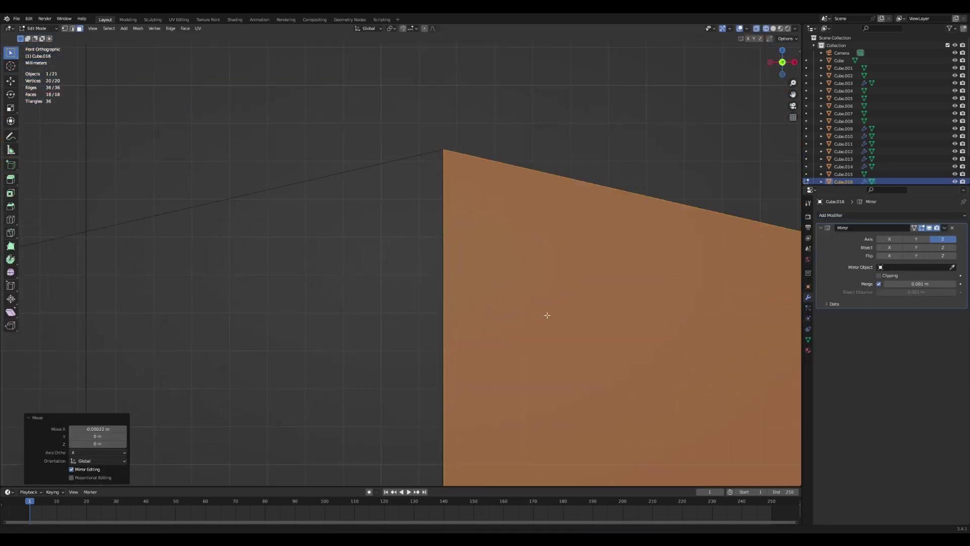
{"action": "left_click", "coordinate": [944, 228]}
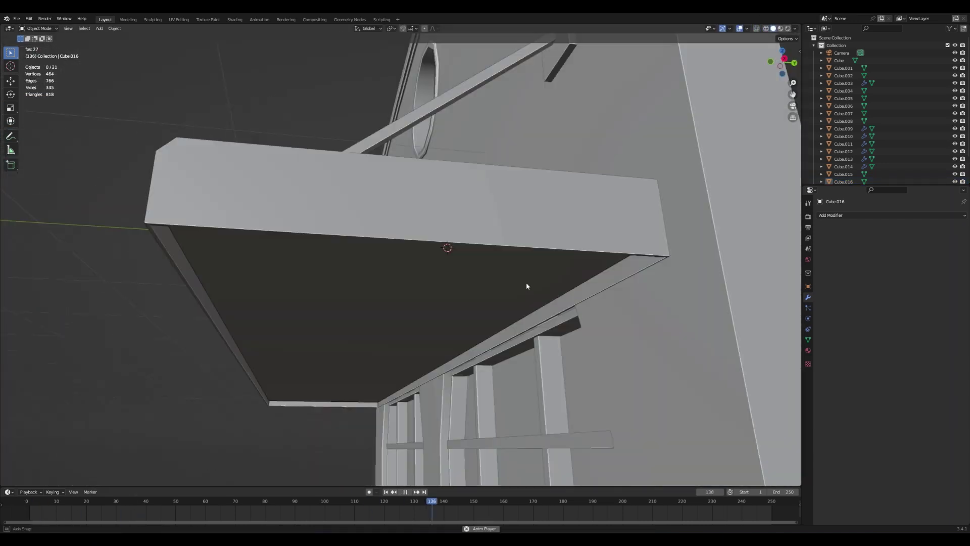
Add a cube for the side bracket and flatten it along Y to 0.024
{"action": "key", "text": "shift+a"}
{"action": "left_click", "coordinate": [509, 298]}
{"action": "key", "text": "s"}
{"action": "key", "text": "y"}
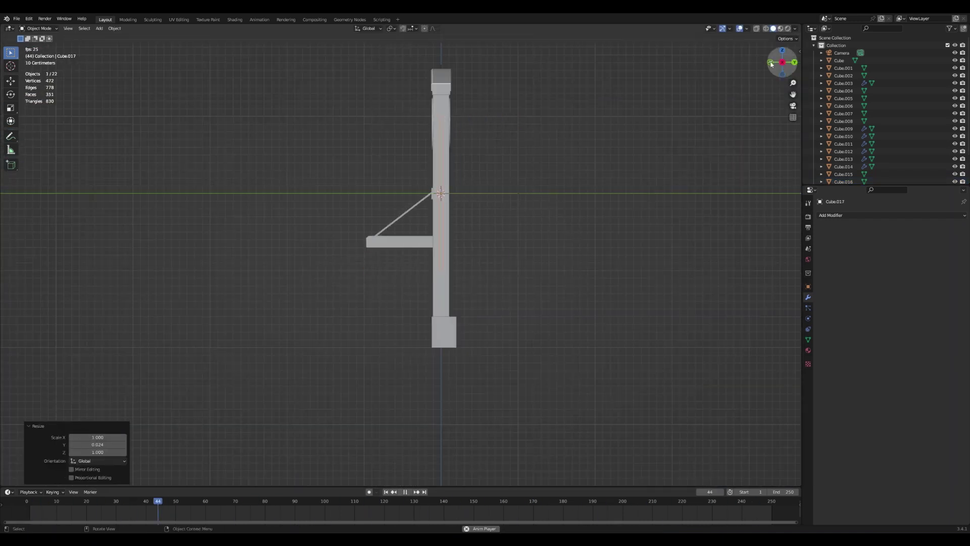